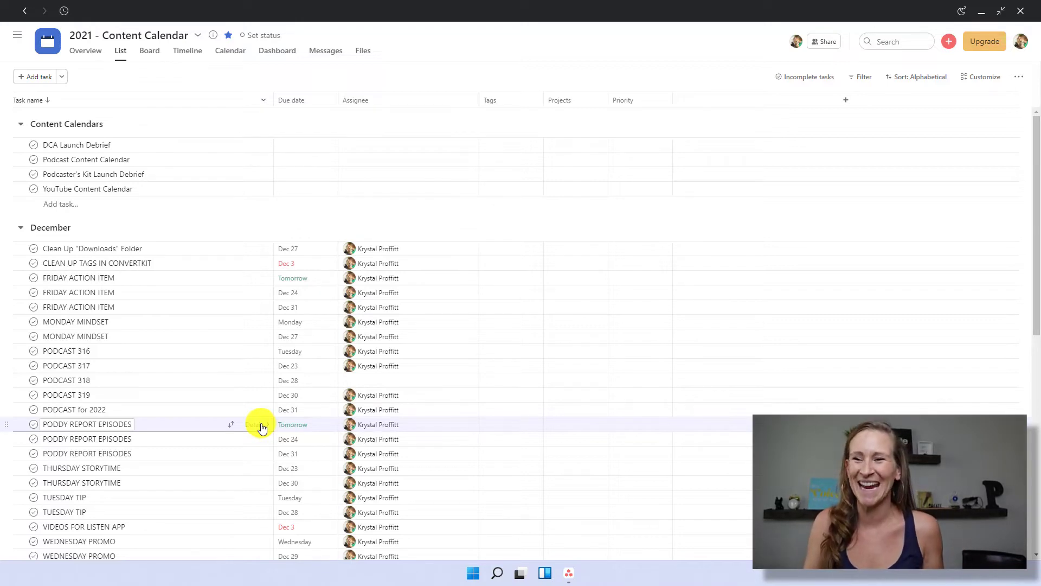
- Open the PODDY REPORT EPISODES task in Asana full screen to read its five episode topics
left_click(261, 426)
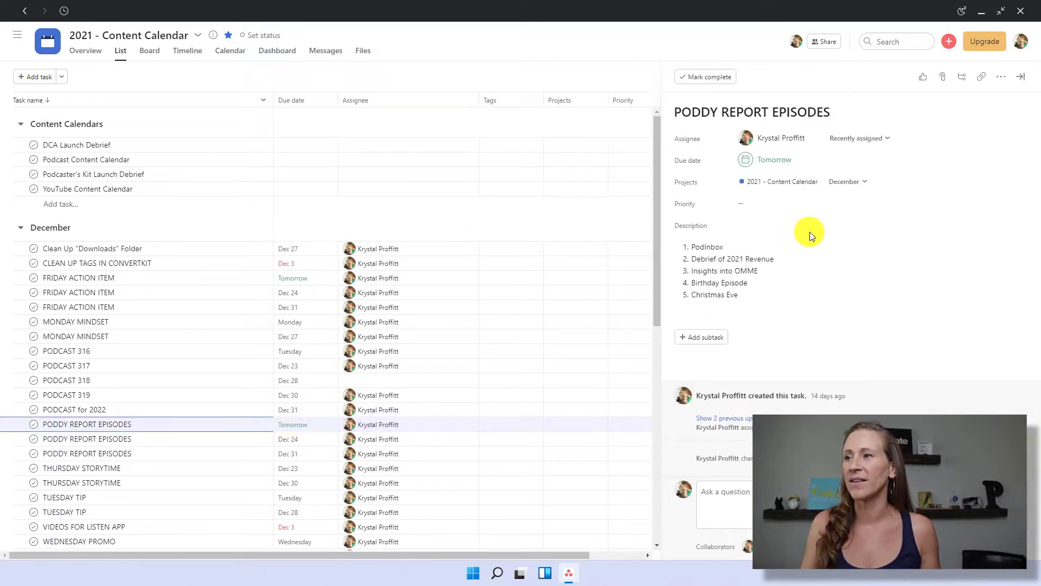
left_click(1001, 76)
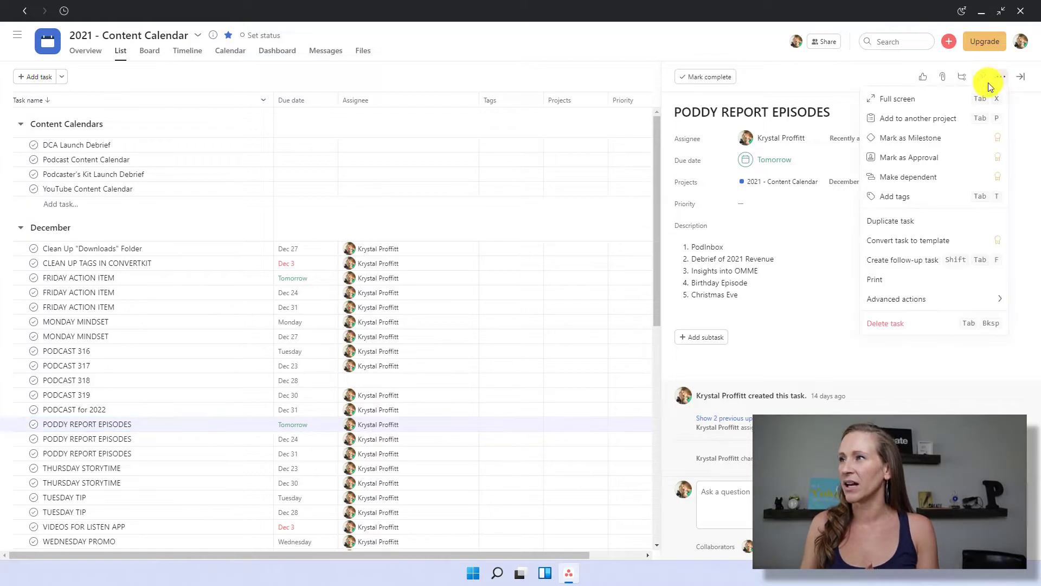
left_click(937, 103)
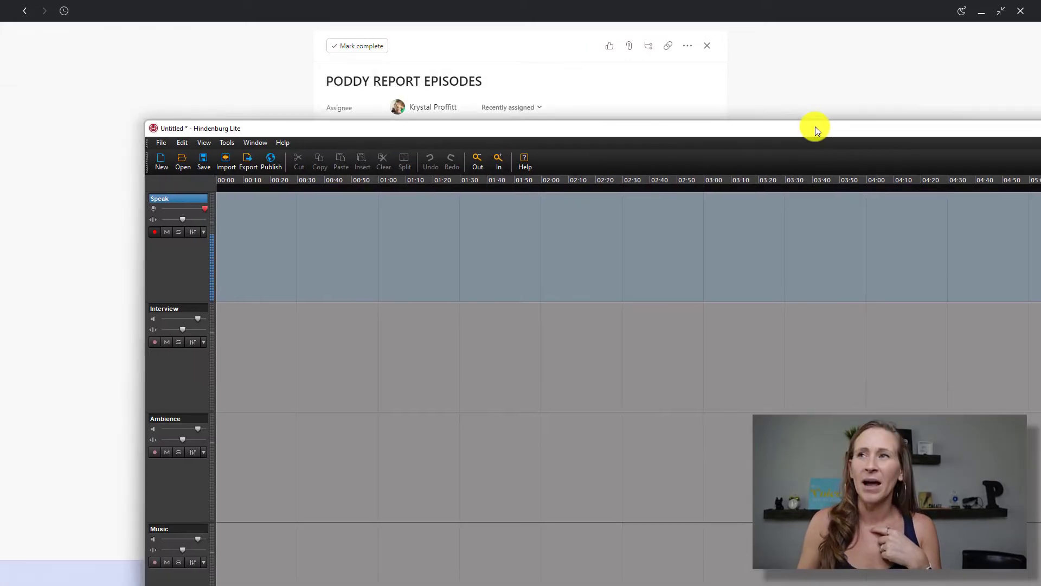
- Snap Hindenburg right and Asana left, then widen Hindenburg so Asana stays narrow
left_click_drag(815, 127, 1037, 132)
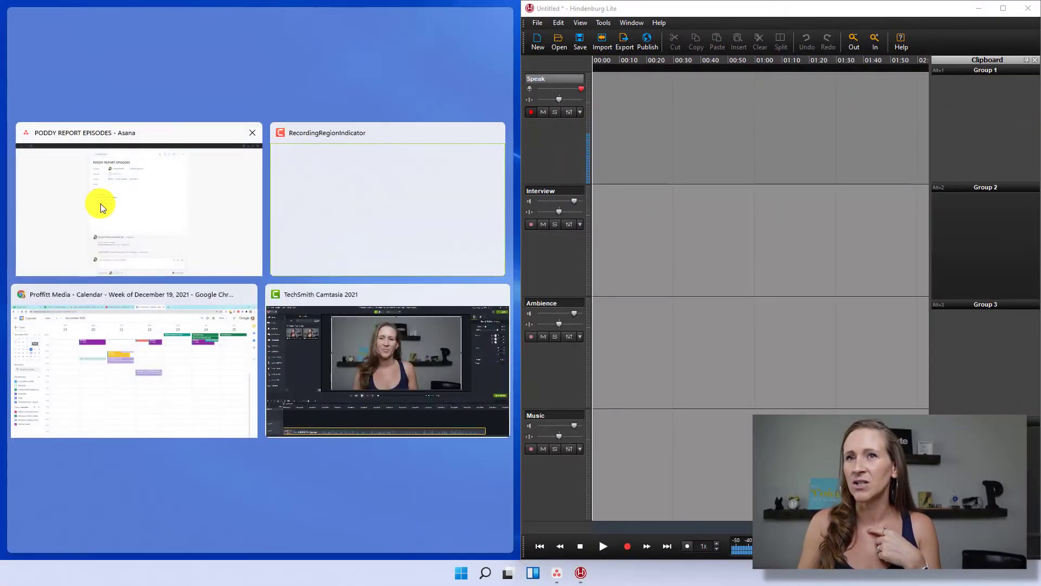
left_click(92, 205)
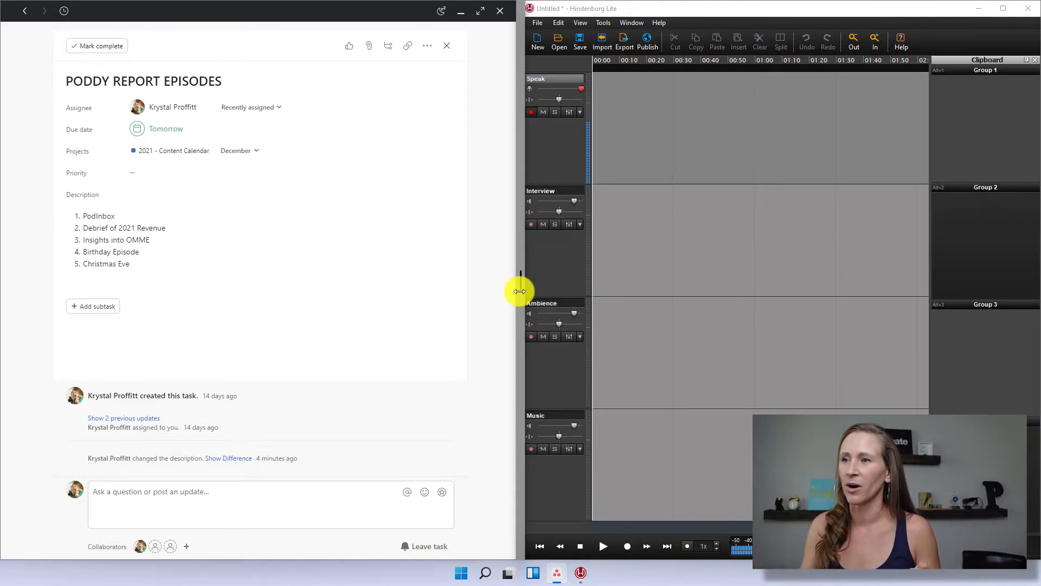
left_click_drag(519, 291, 201, 349)
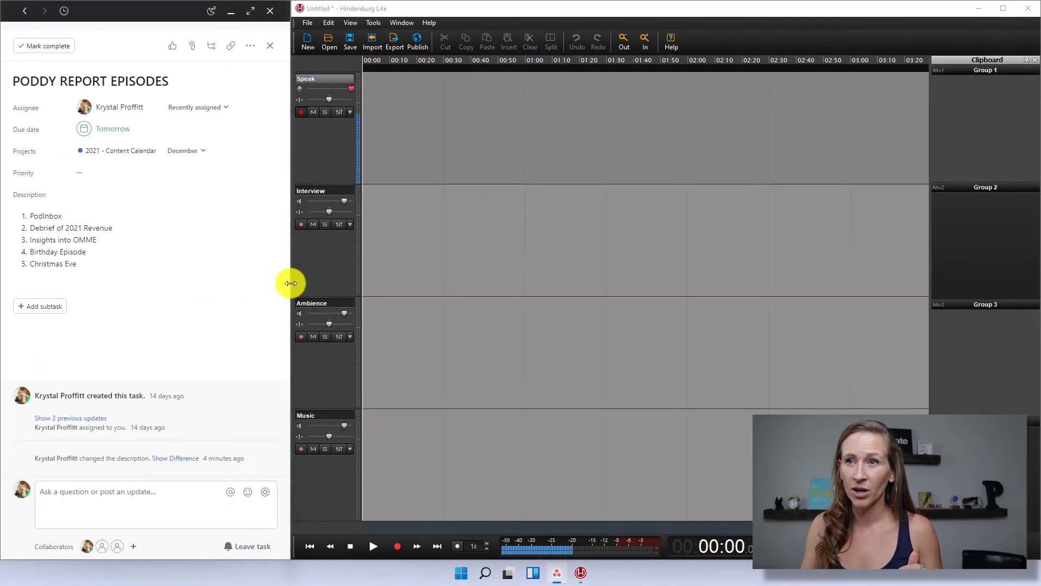
left_click_drag(291, 283, 220, 280)
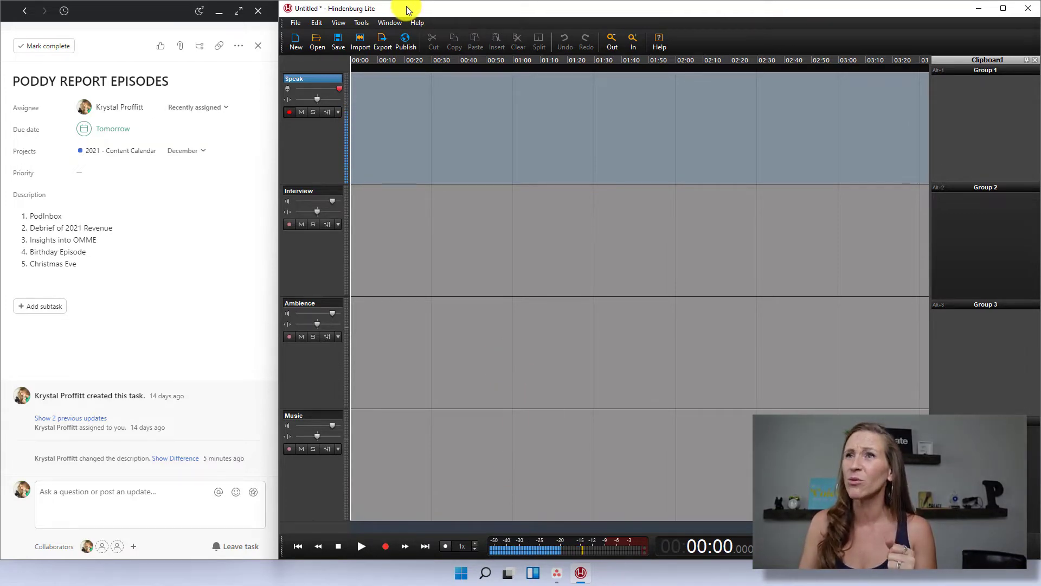
- Arm the Speak track and confirm Focusrite Analogue 1 + 2 as the record device in Options
left_click(290, 114)
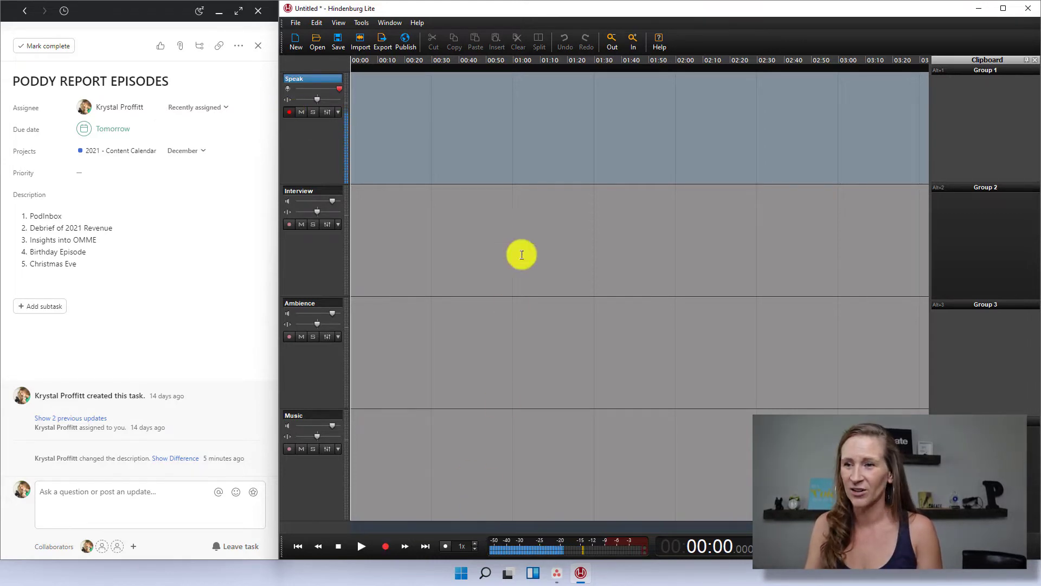
left_click(371, 24)
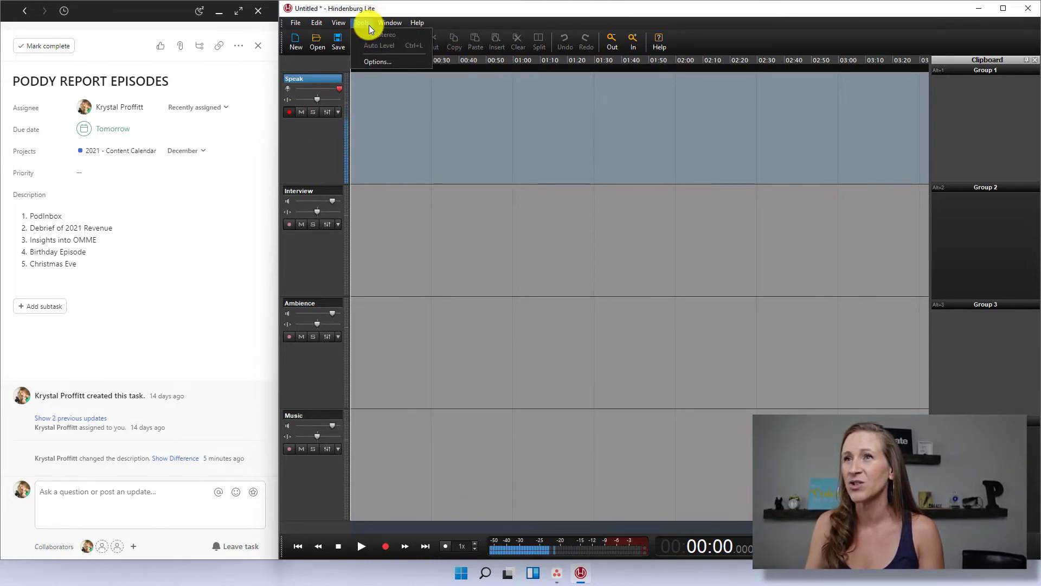
left_click(374, 62)
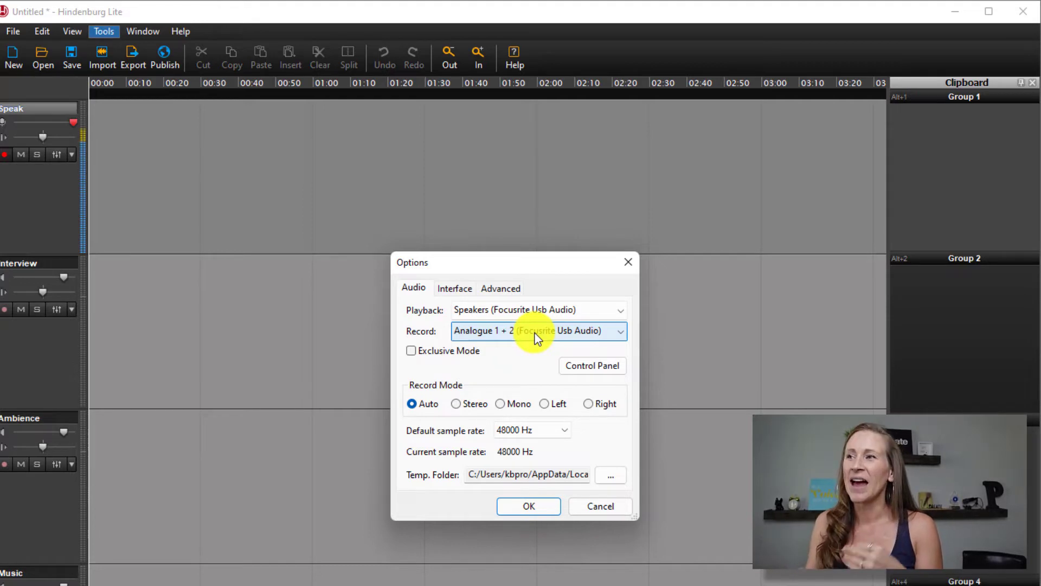
left_click(547, 510)
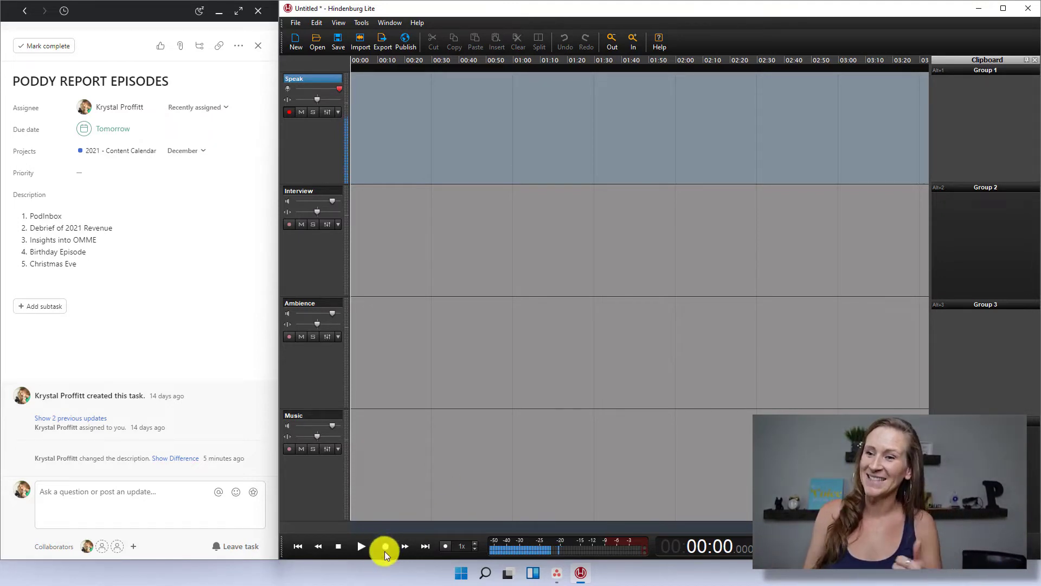
- Make a brief test recording on Speak, reset to the start, then record the full episode
left_click(385, 551)
left_click(340, 547)
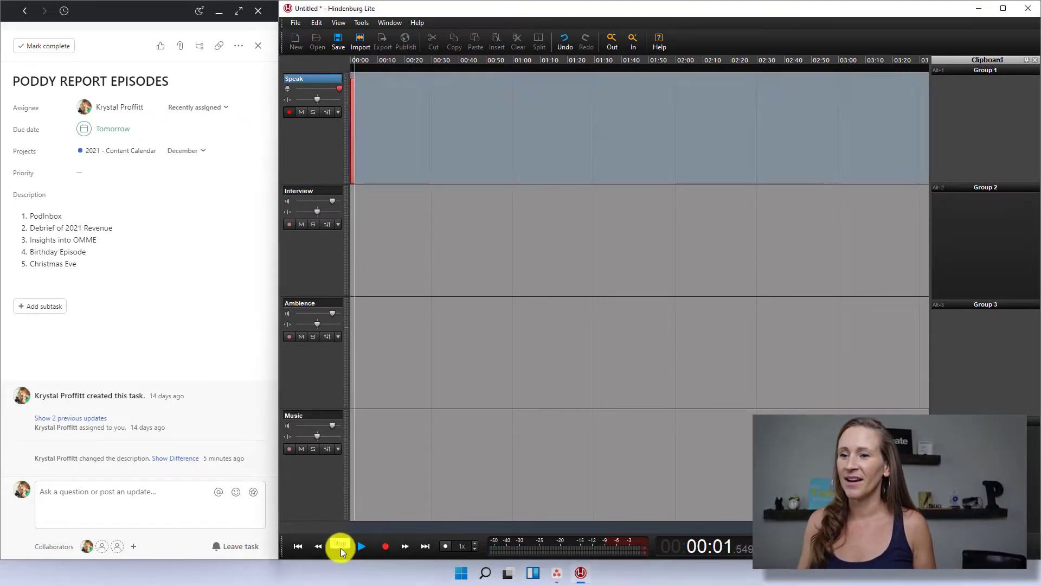
left_click(340, 548)
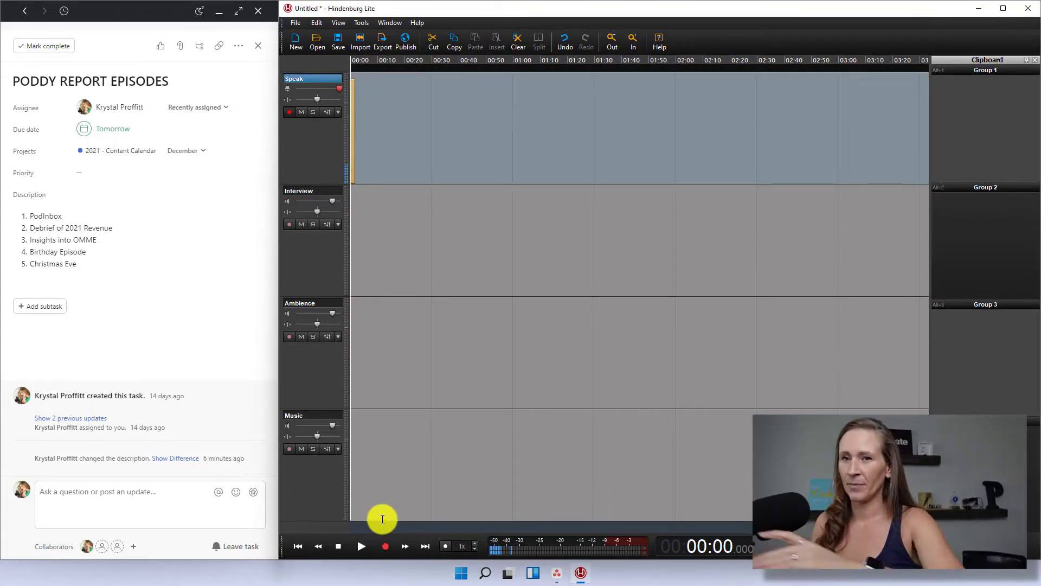
left_click(353, 100)
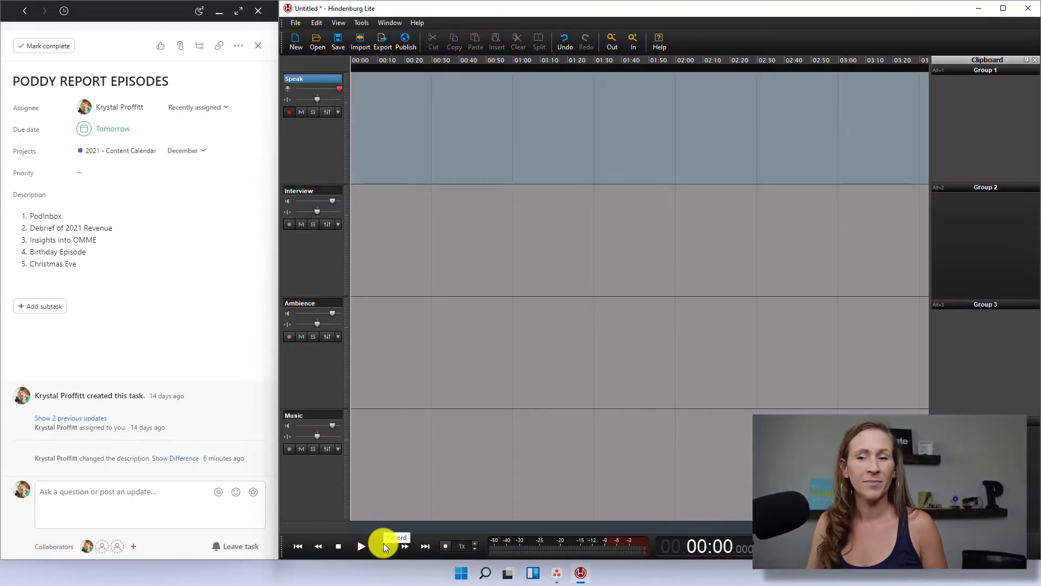
left_click(384, 546)
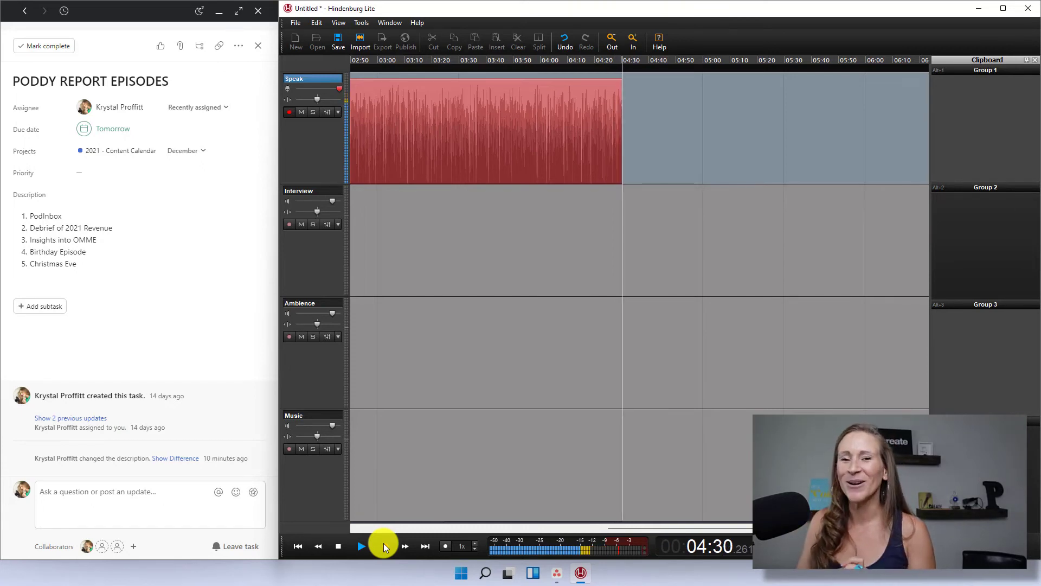
- Stop recording so the Speak clip ends at about 04:36
left_click(338, 545)
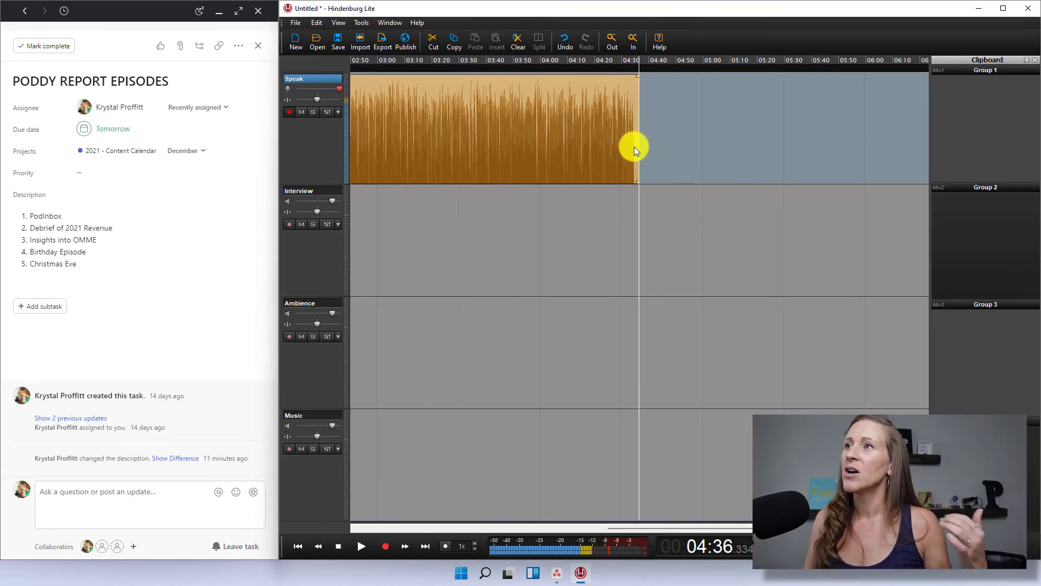
- Trim the Speak clip's end back to about 04:34.5 and its start to about 00:01
scroll(638, 151, "up", 5)
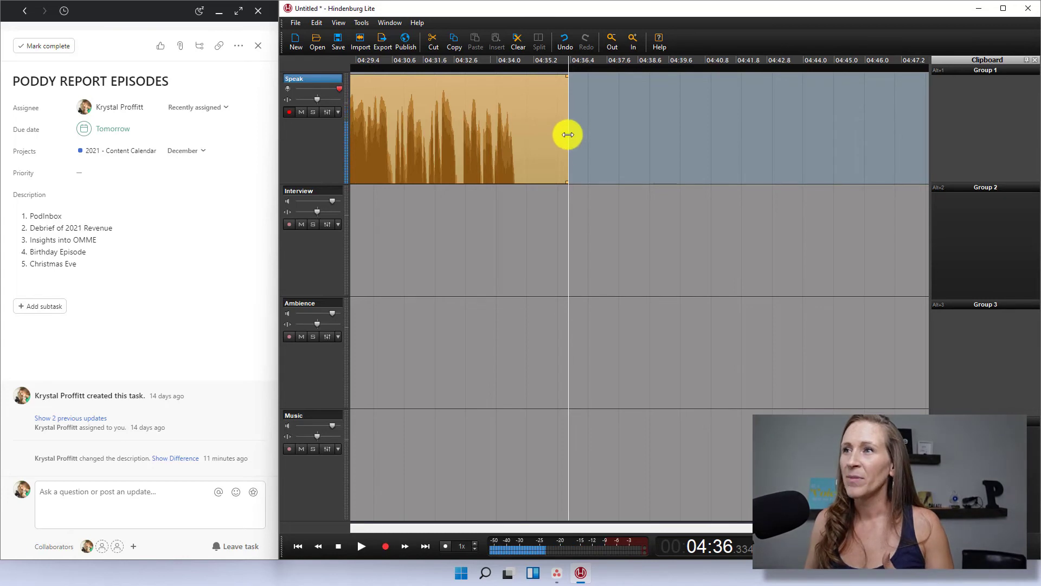
left_click_drag(568, 134, 521, 144)
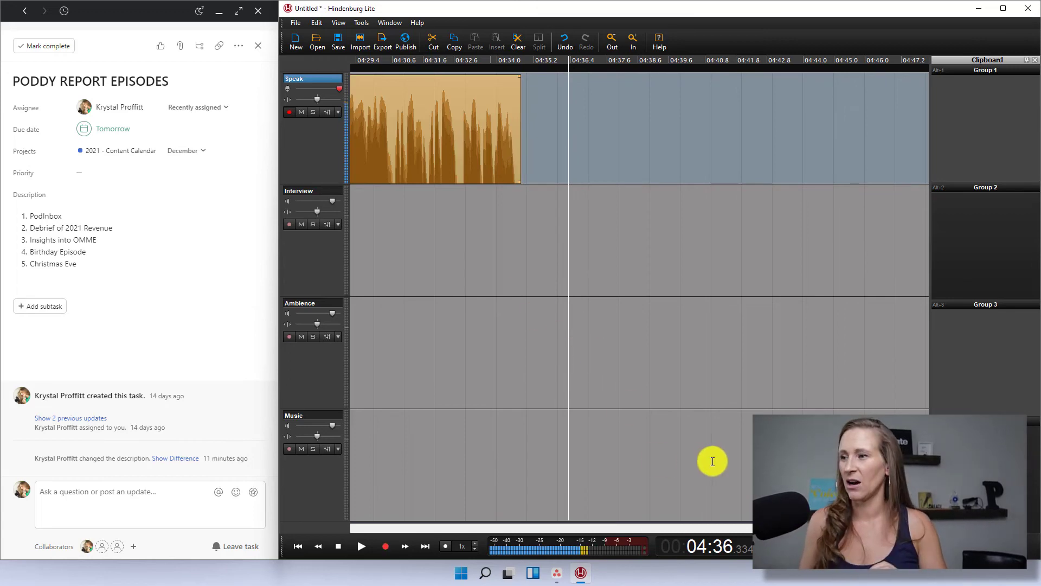
left_click_drag(906, 527, 357, 515)
left_click(346, 126)
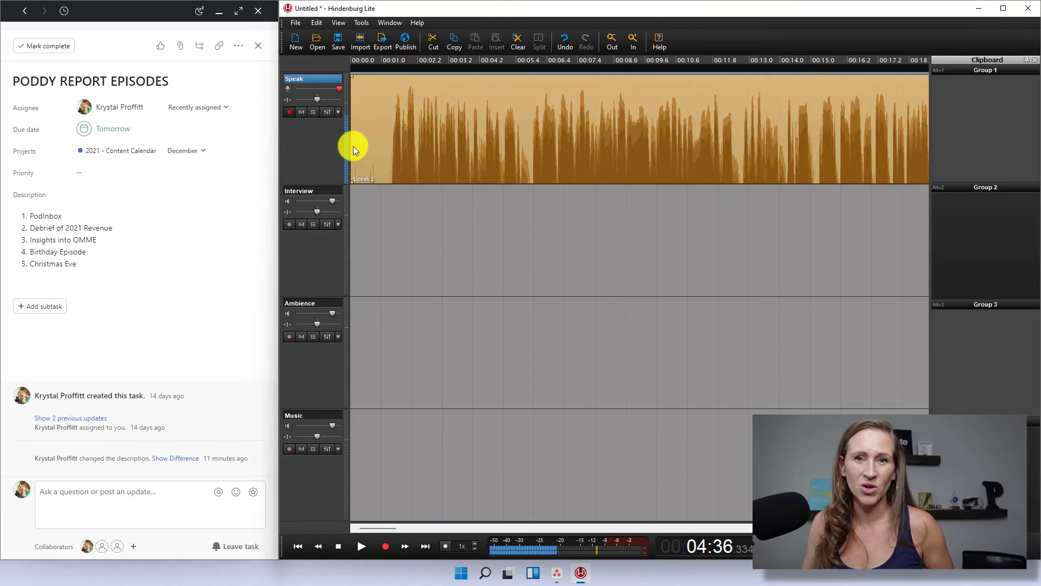
left_click_drag(353, 145, 398, 149)
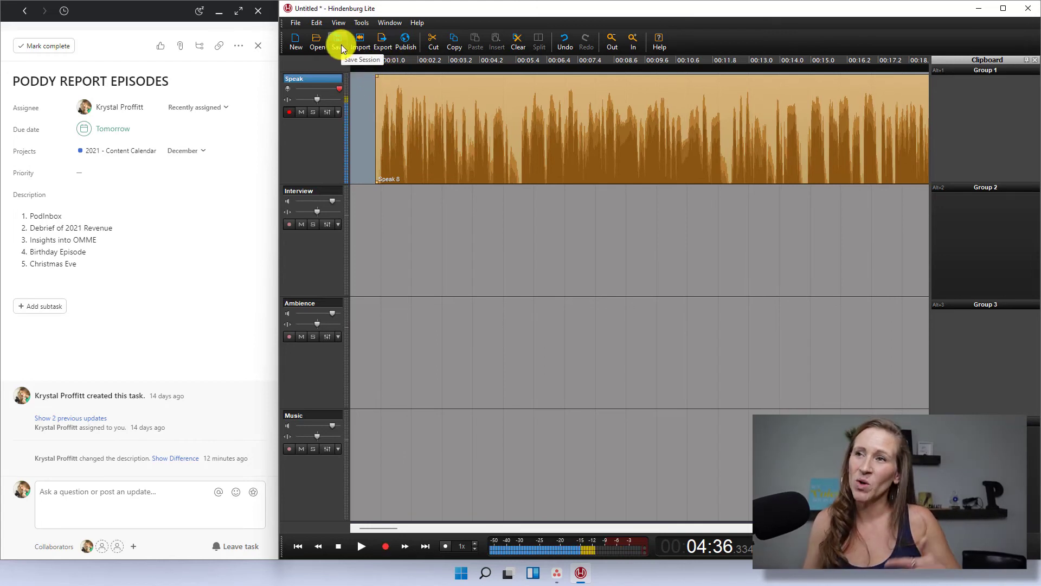
- Save the session under the name 'Podinbox for Podcasters'
left_click(342, 49)
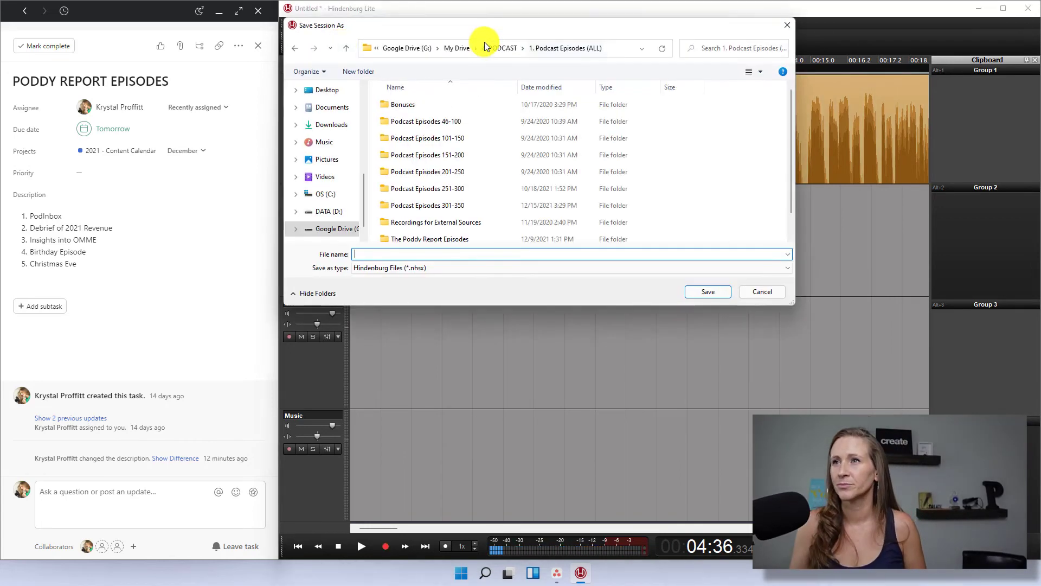
type("Podinbox for Podcasters")
key("Return")
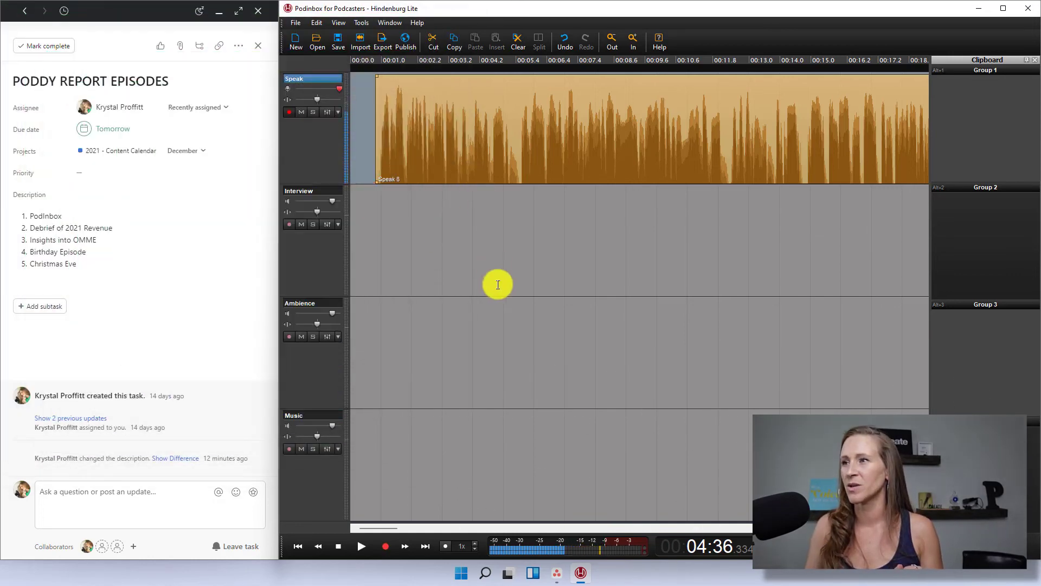
- Deselect the Speak clip, park the playhead just past its 04:34 end, and scroll back
left_click_drag(382, 527, 895, 527)
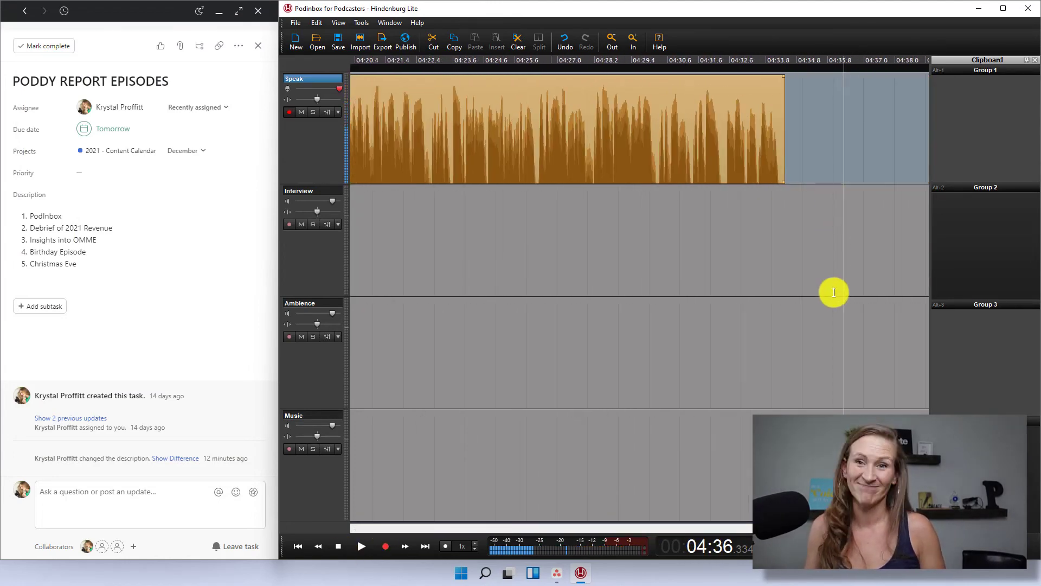
left_click(785, 202)
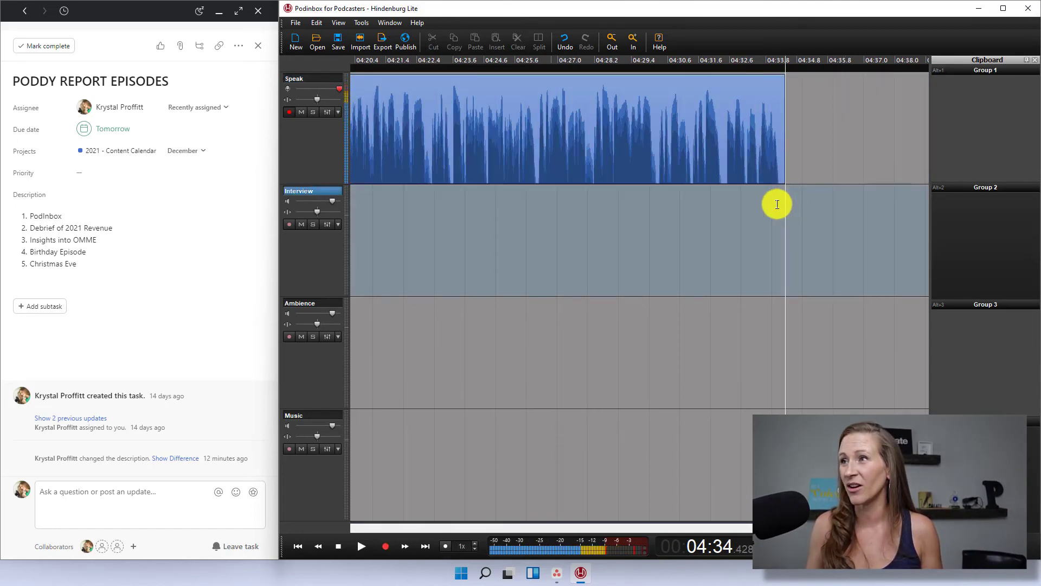
left_click(781, 196)
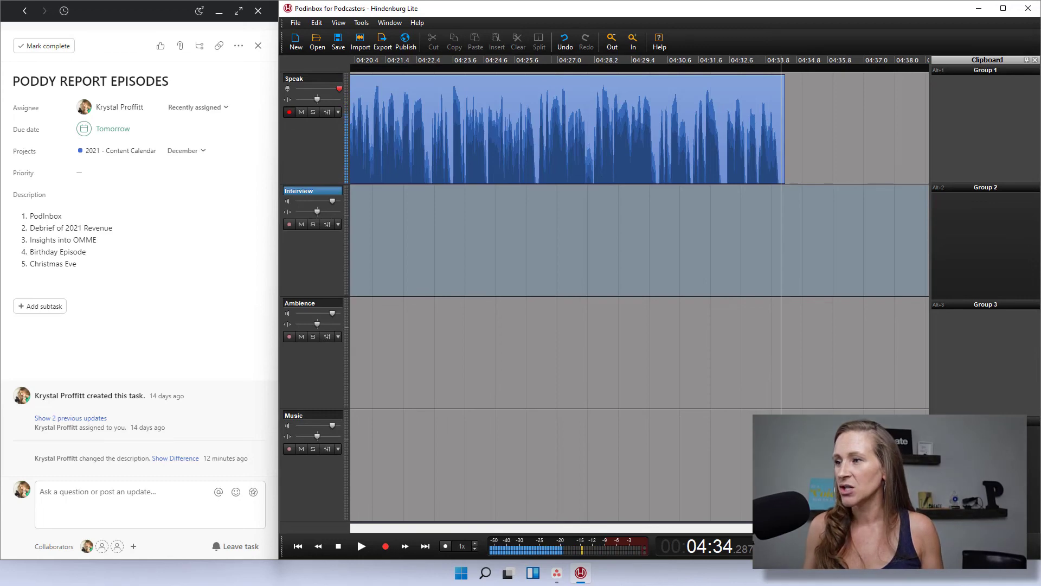
scroll(469, 497, "left", 15)
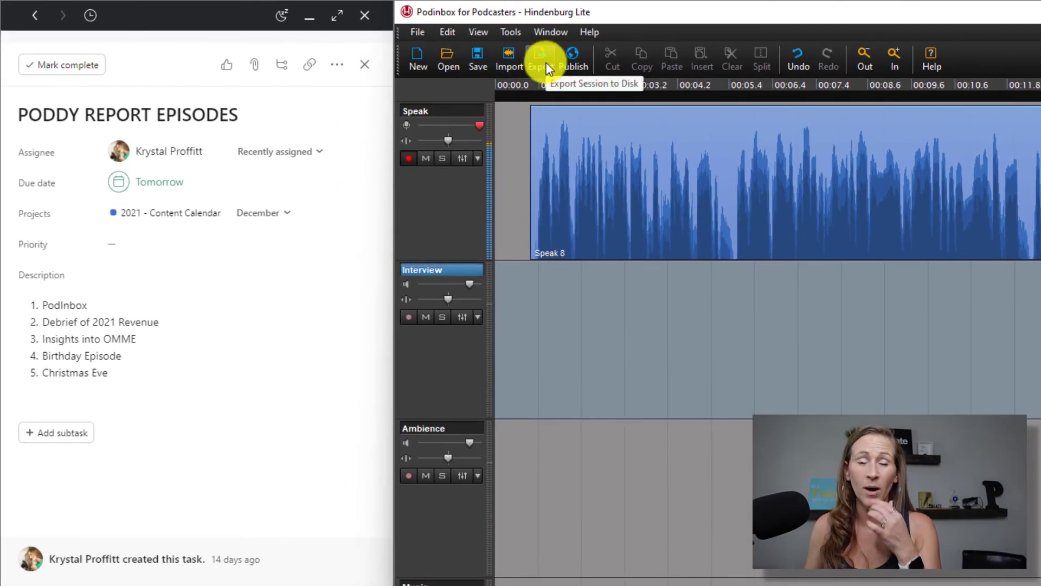
- Export Podinbox for Podcasters.wav into Podcast Episodes (ALL) > The Poddy Report Episodes
left_click(547, 65)
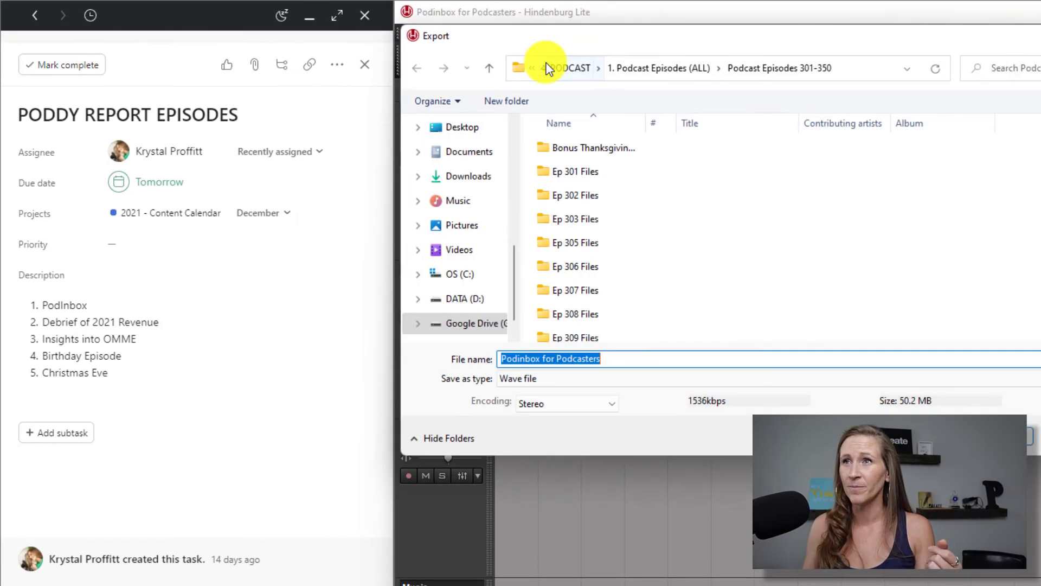
left_click(687, 68)
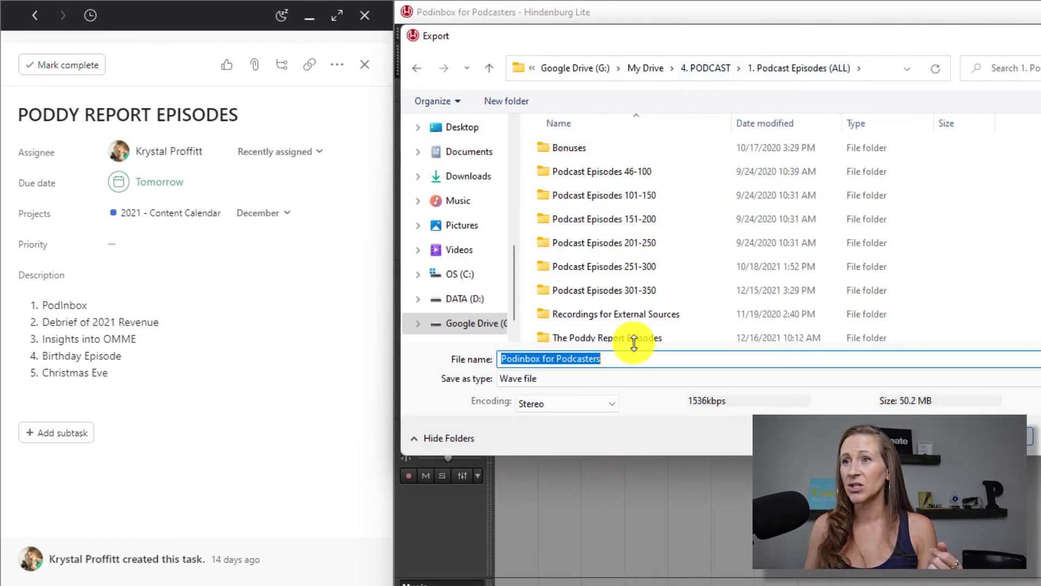
scroll(635, 304, "down", 1)
double_click(636, 323)
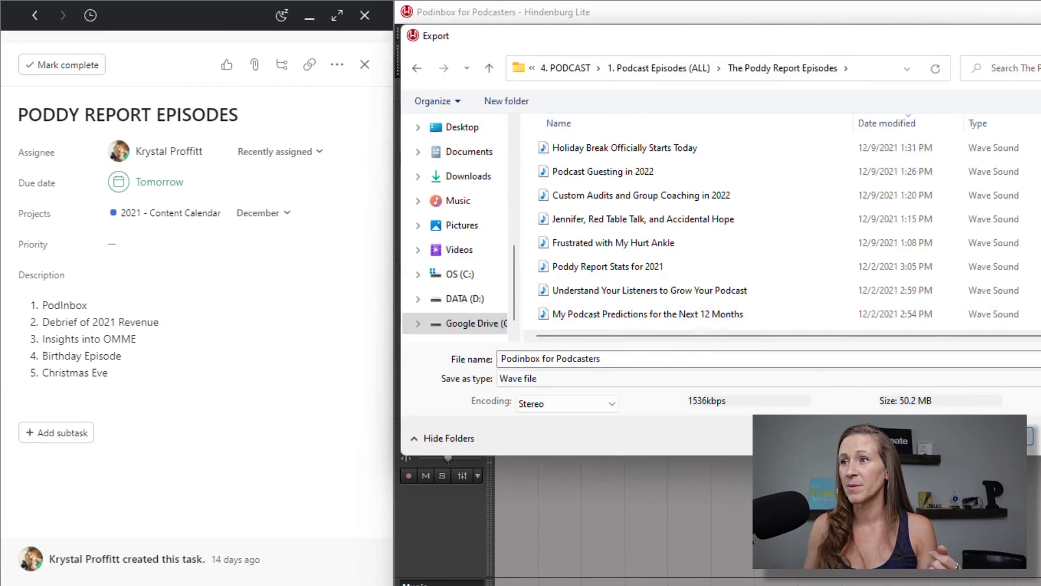
left_click(1003, 436)
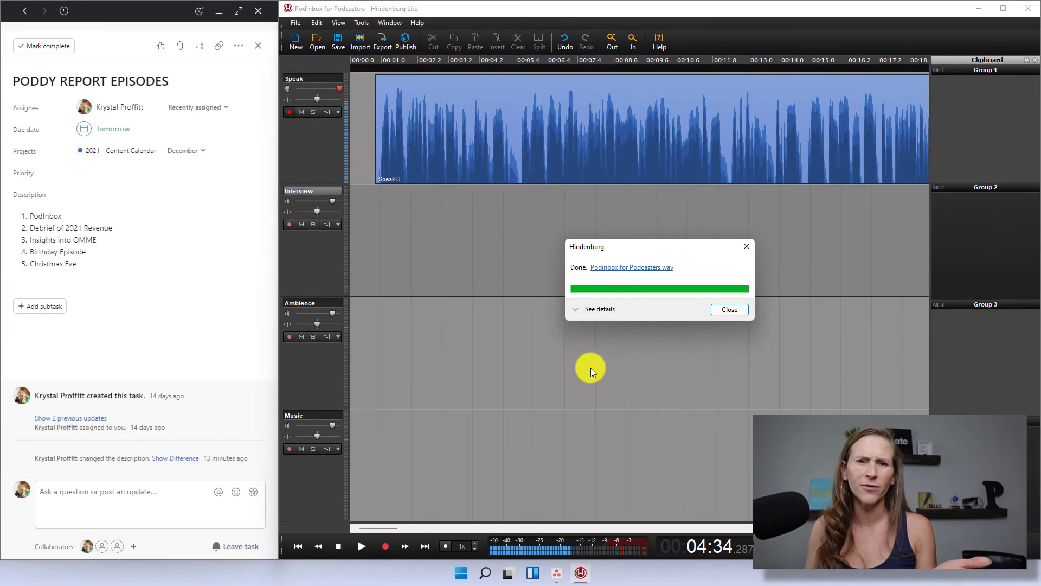